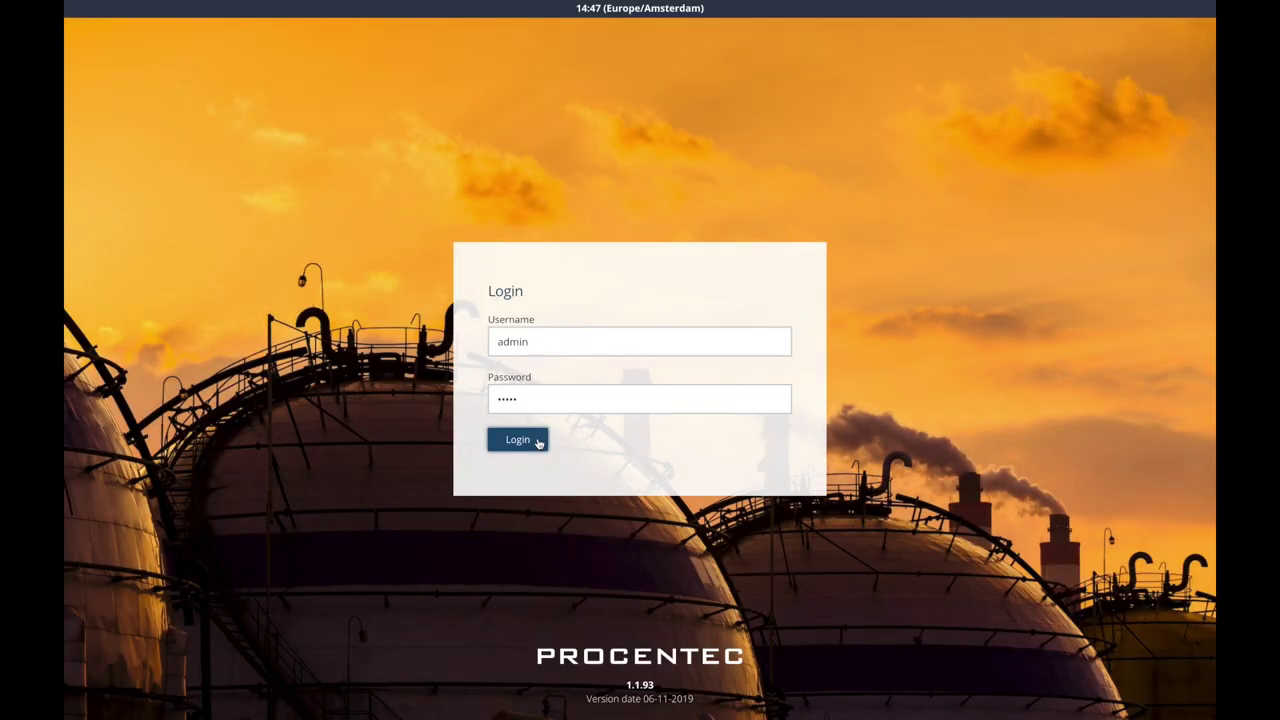
Log in and open the EtherTAP Message Analysis page showing PROFINET status and device details
click(538, 443)
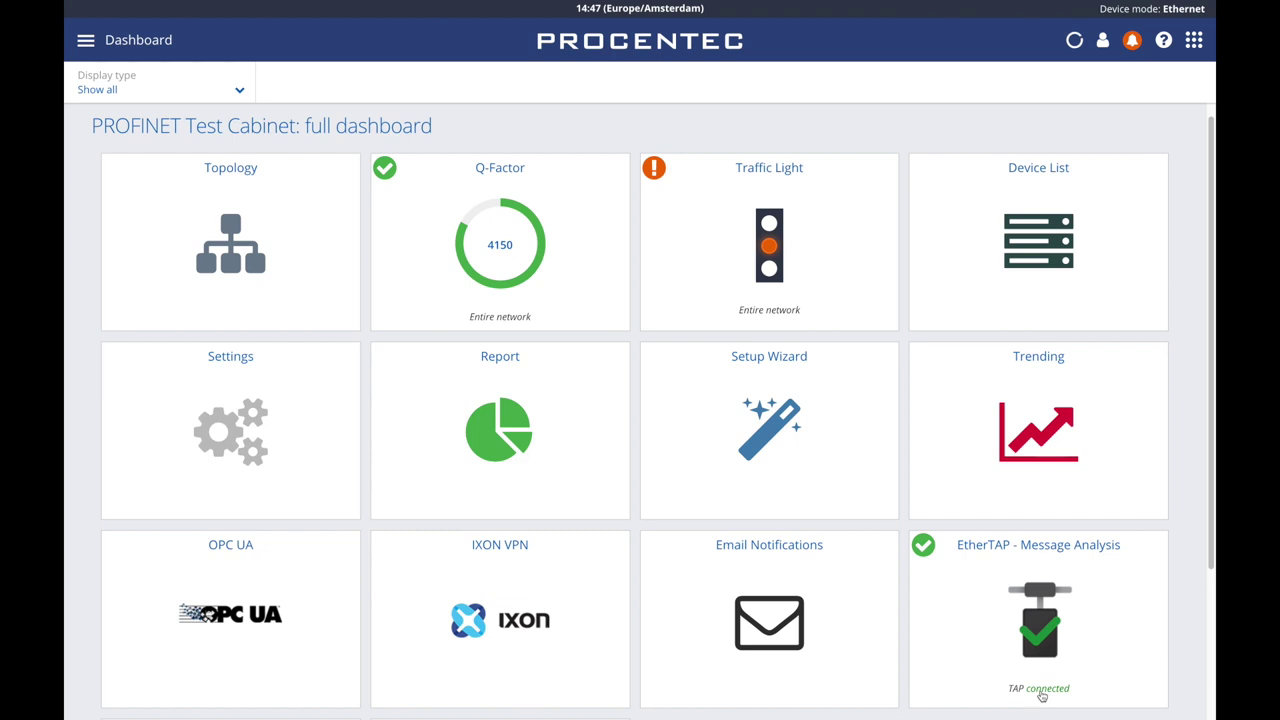
click(1105, 635)
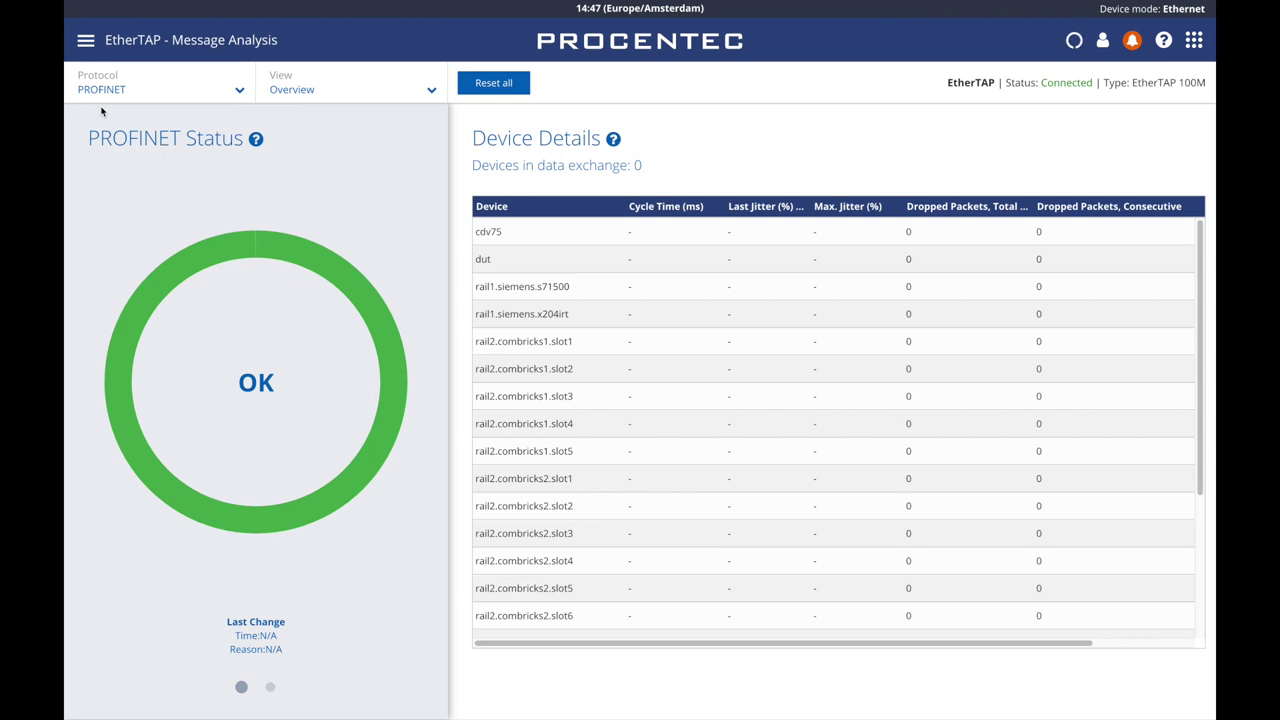
Switch the protocol view to Ethernet/IP, then Ethernet statistics, then back to PROFINET
click(242, 91)
click(225, 120)
click(237, 88)
click(186, 157)
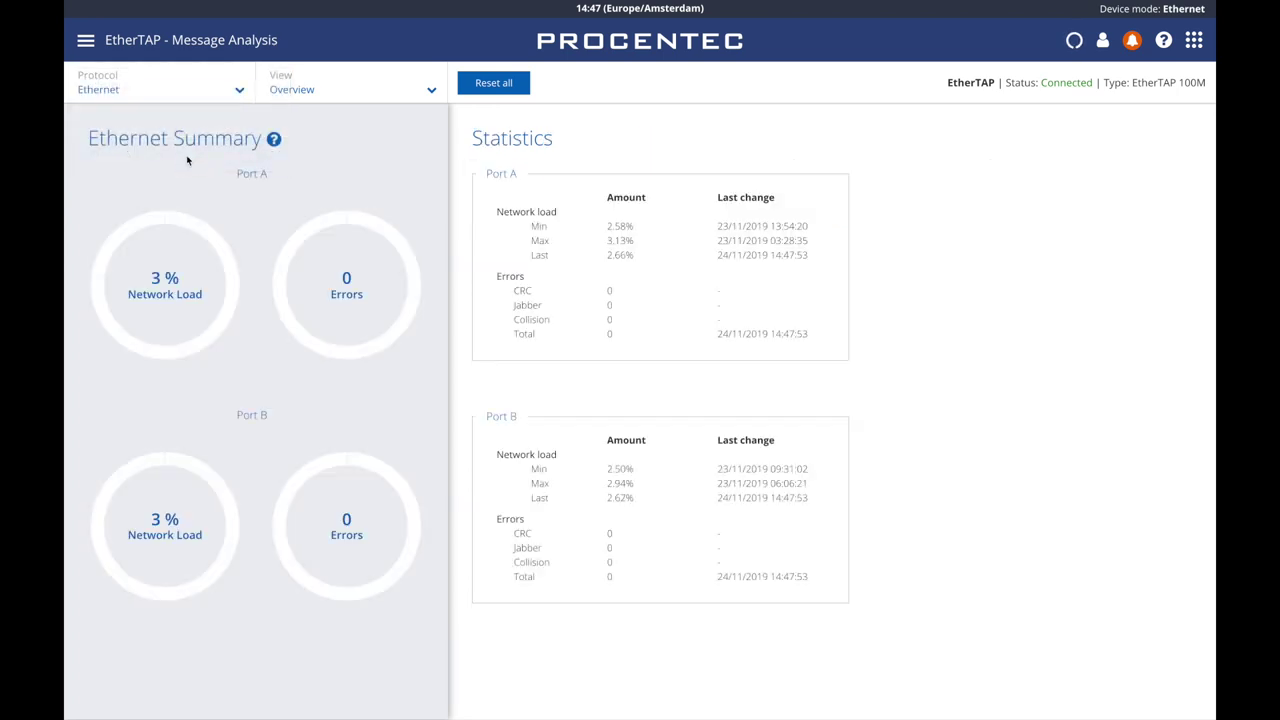
click(227, 90)
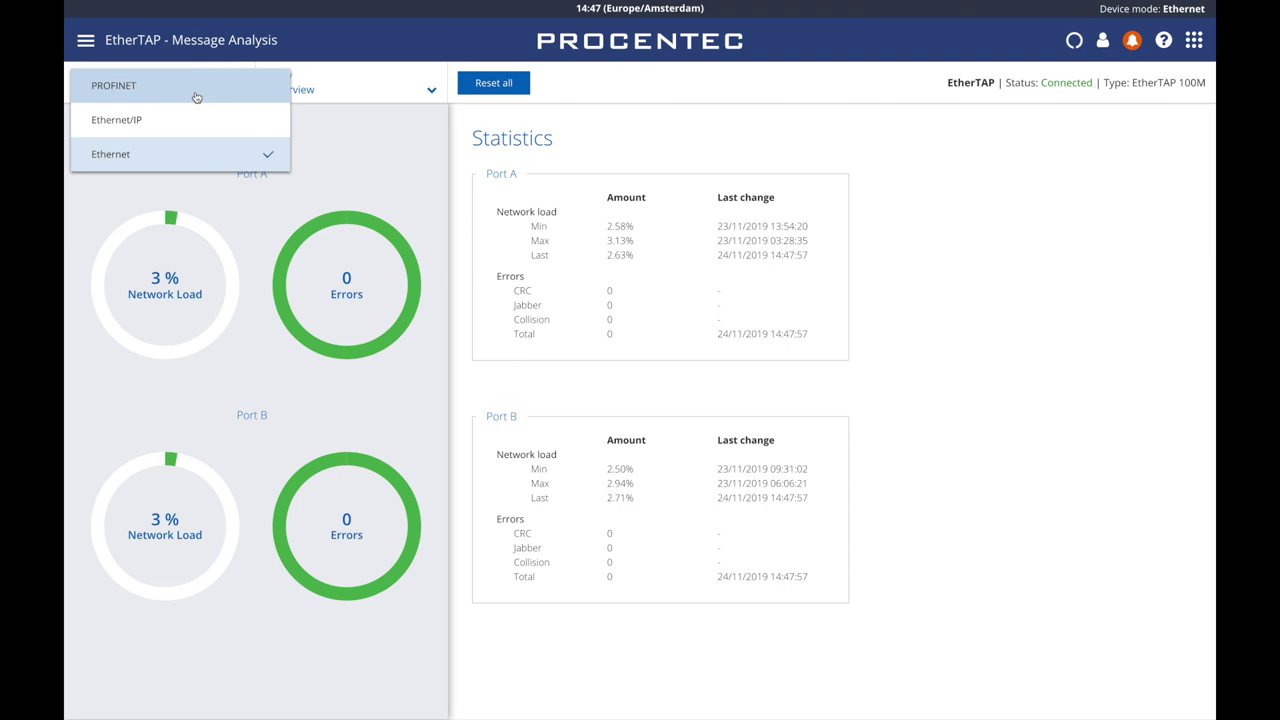
click(196, 94)
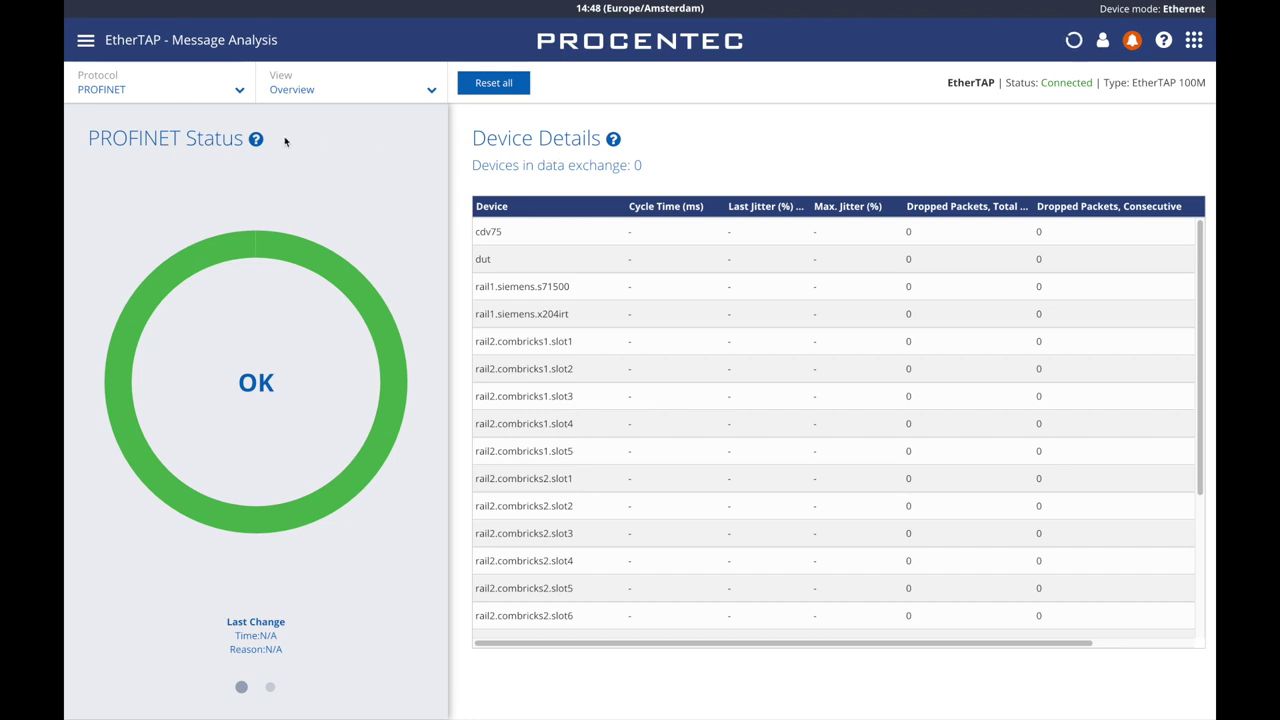
click(255, 140)
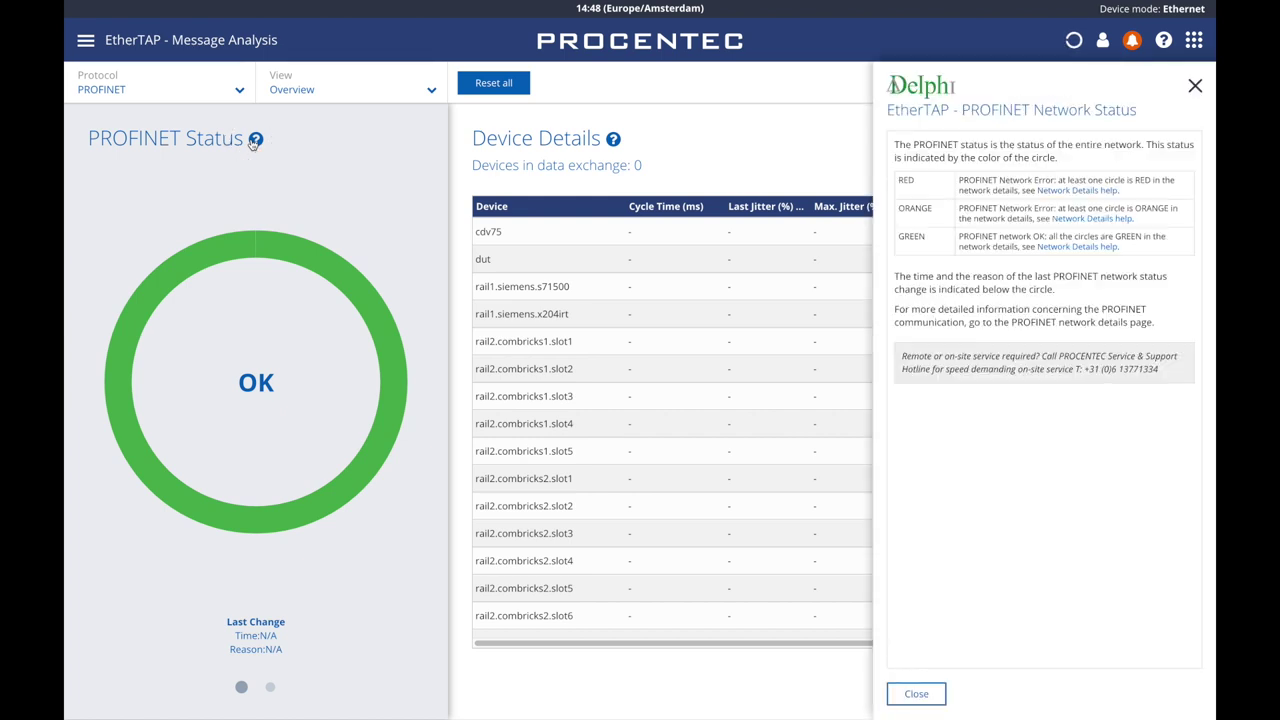
click(255, 140)
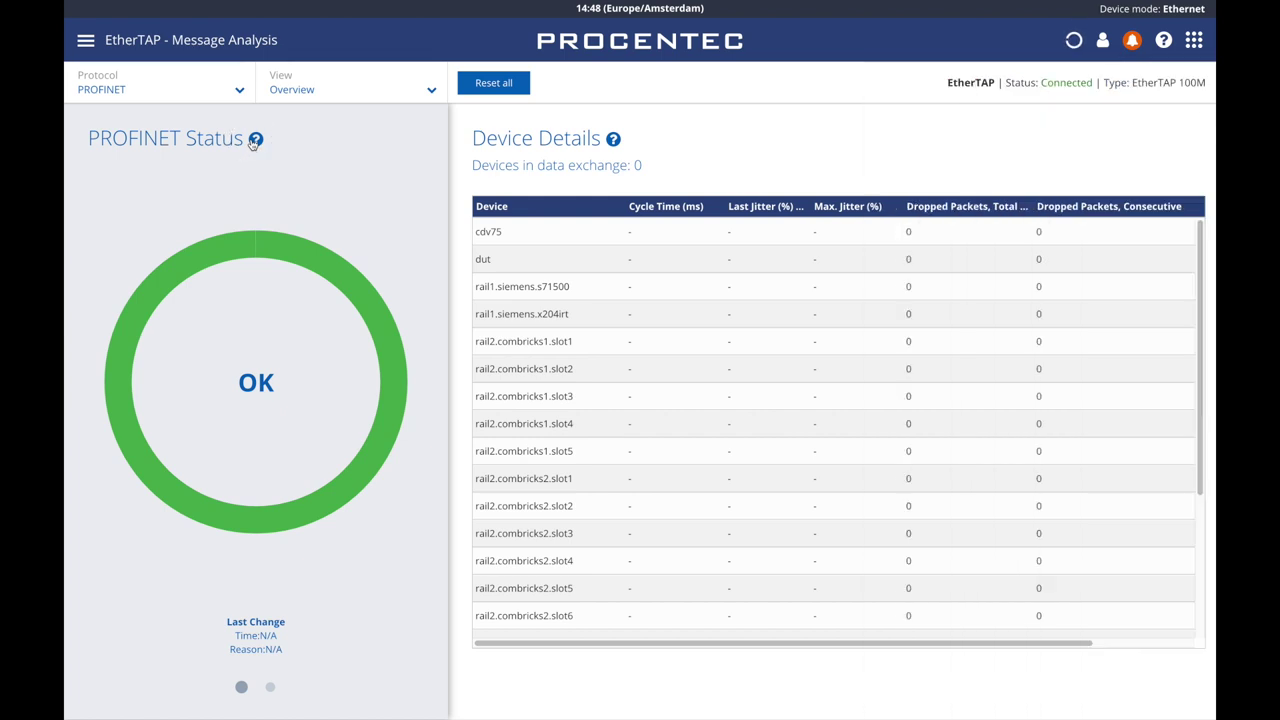
click(614, 140)
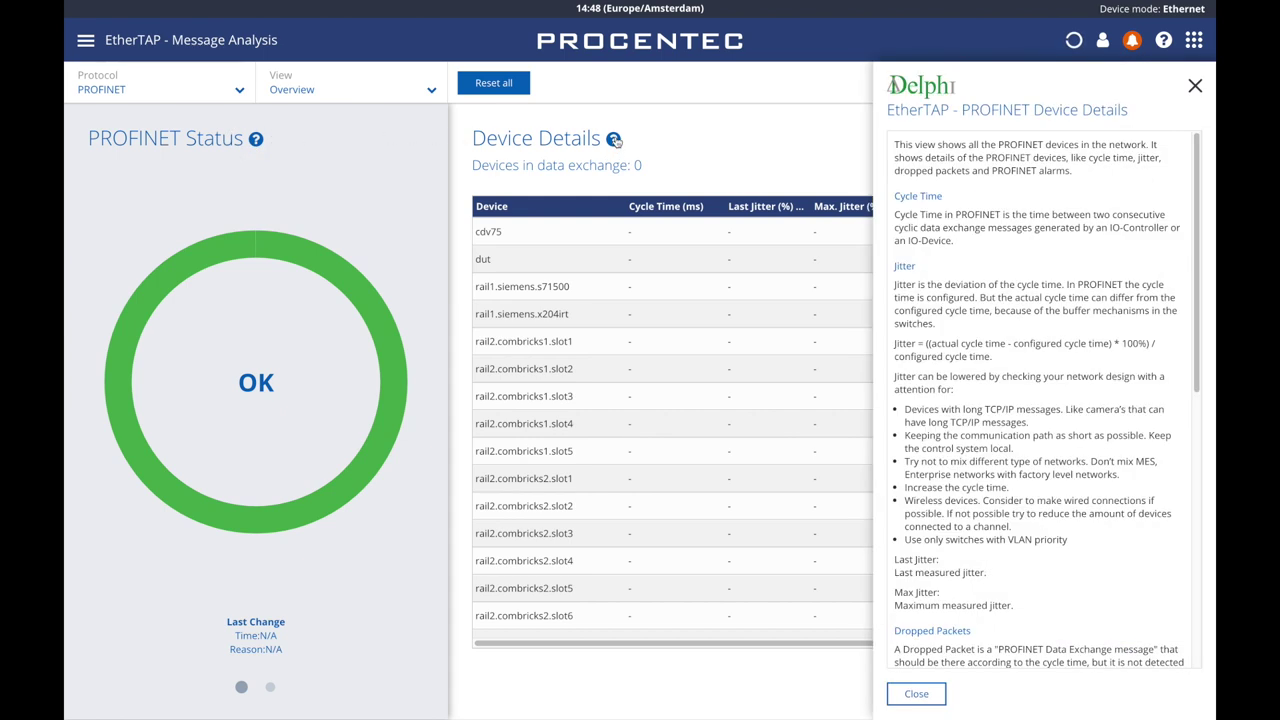
click(614, 140)
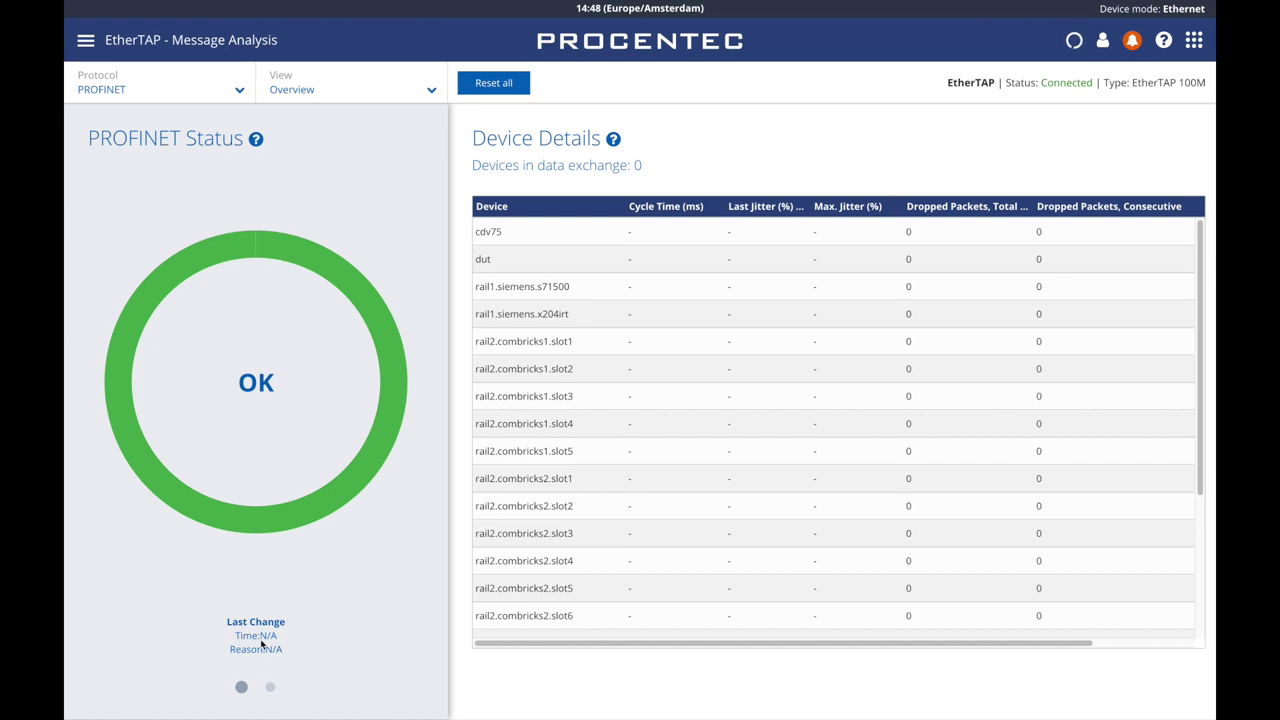
Show the Network Details gauges and filter the device table to PROFINET alarms, then dropped packets
click(271, 688)
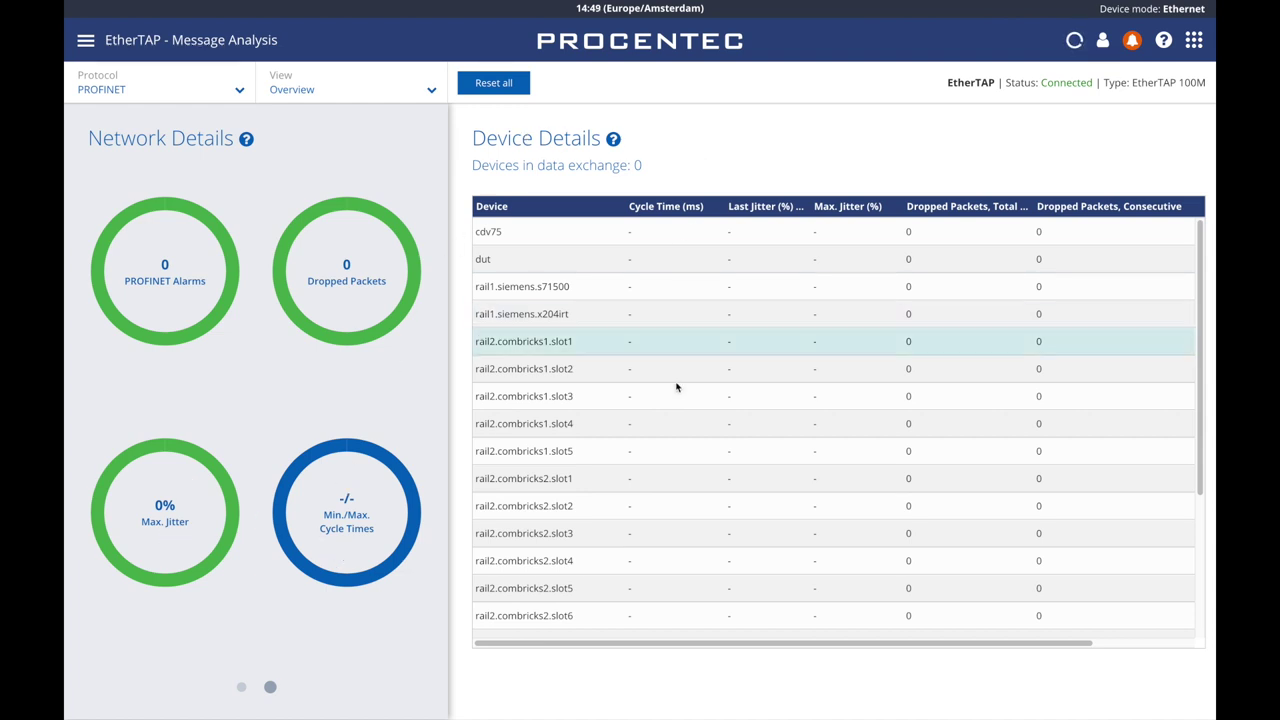
drag(648, 644, 869, 657)
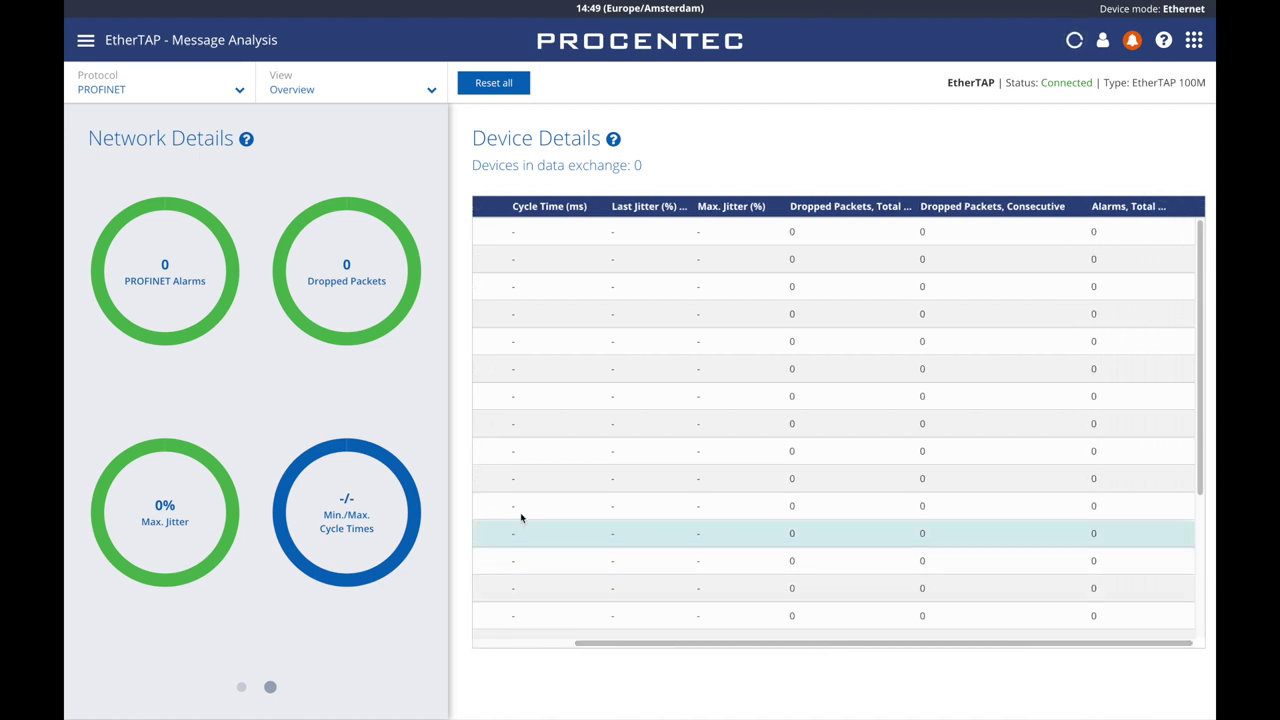
click(176, 248)
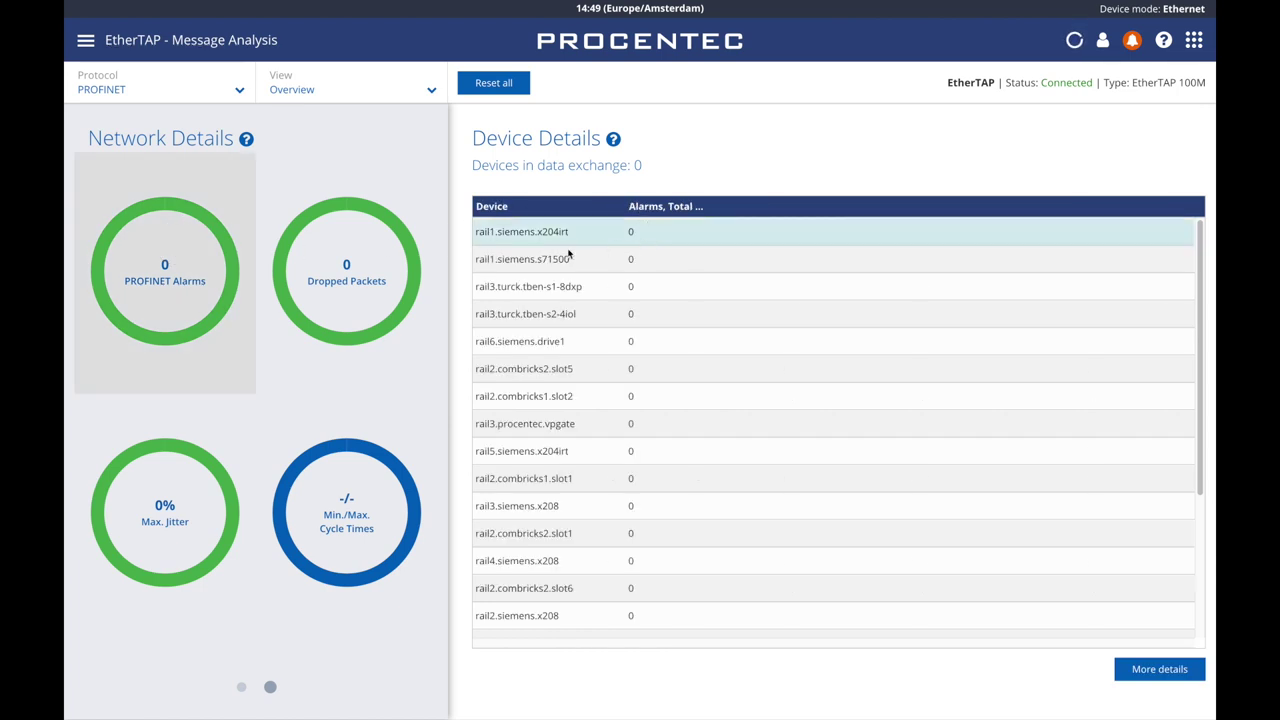
click(370, 249)
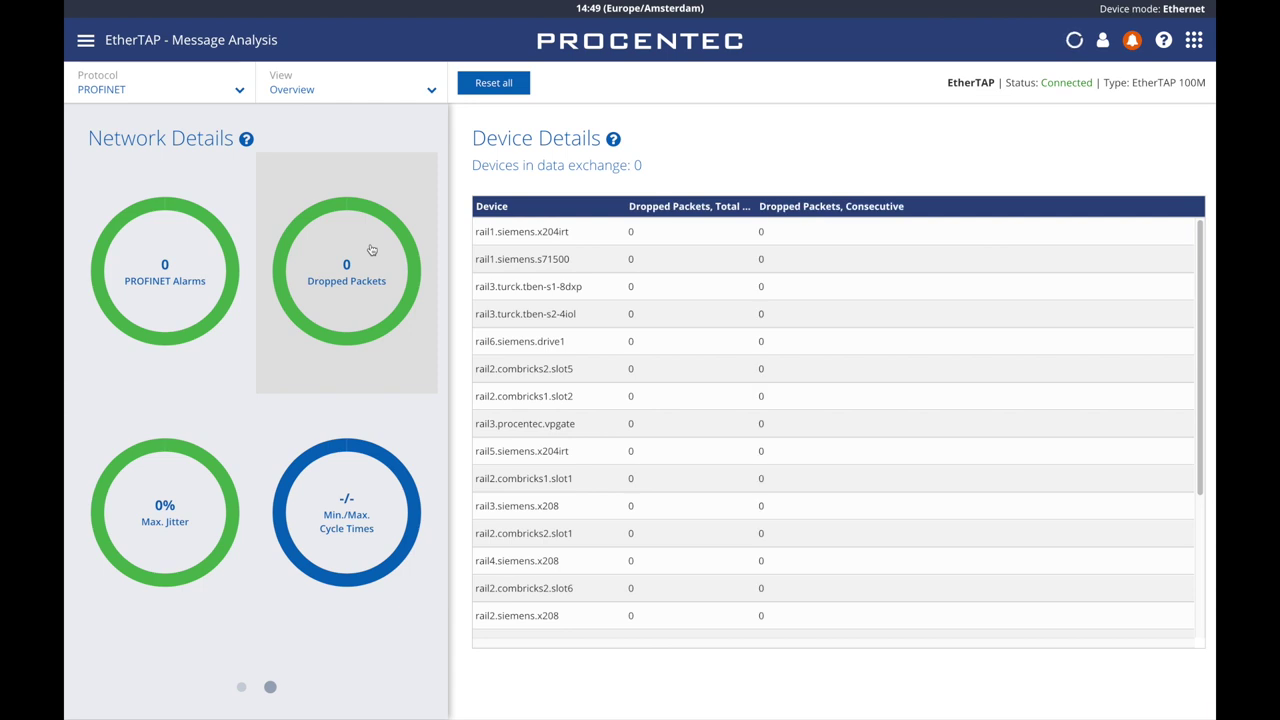
click(433, 91)
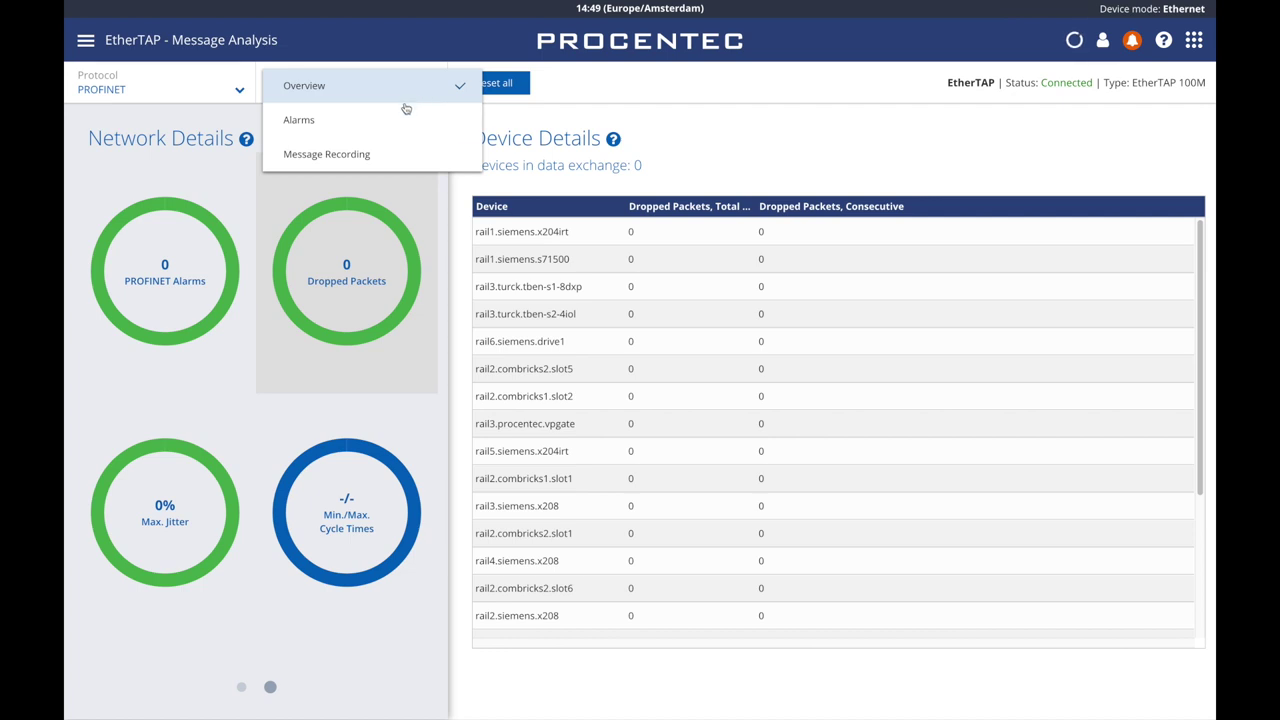
View the PROFINET Alarms list and its help, then switch to the Message Recording view
click(351, 127)
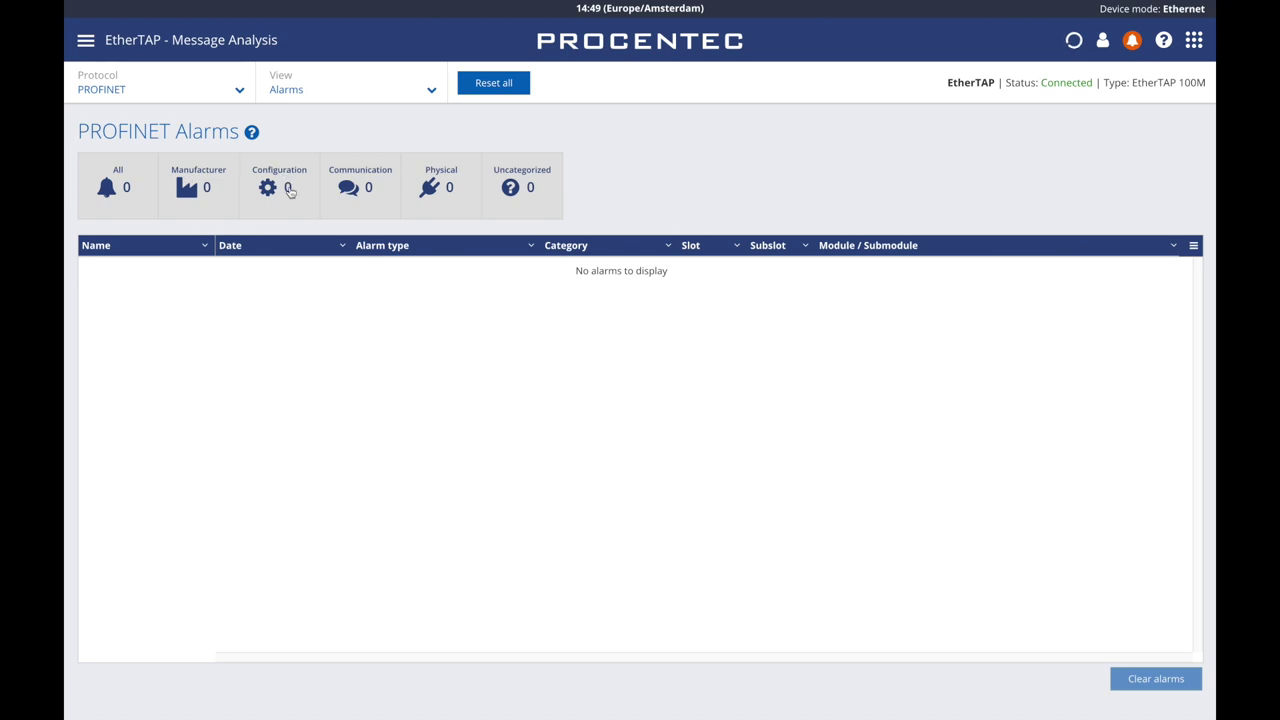
click(251, 132)
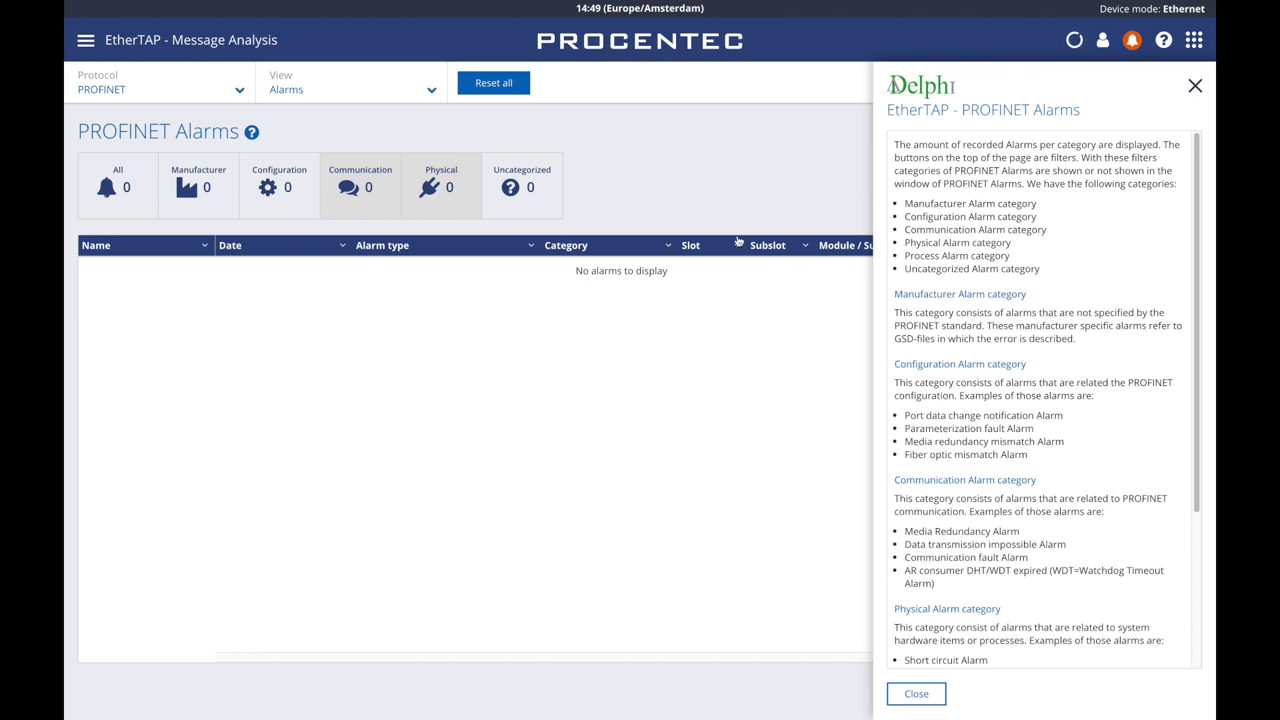
click(410, 89)
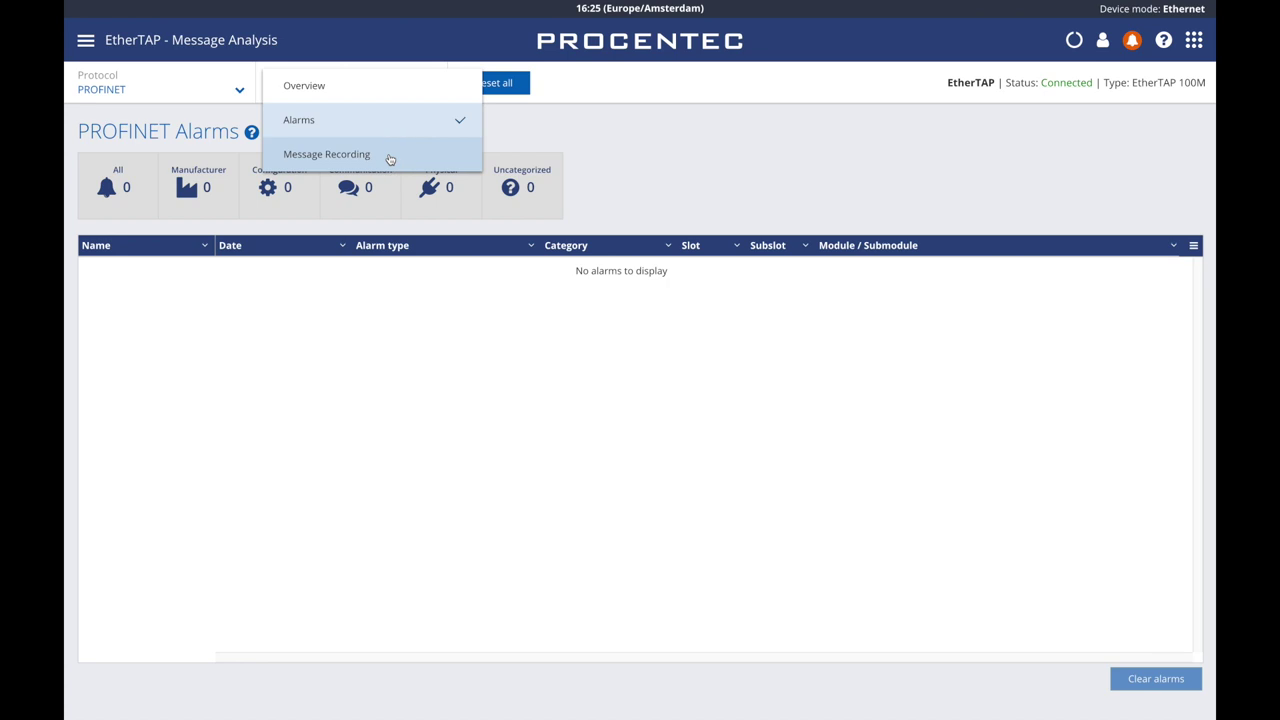
click(390, 157)
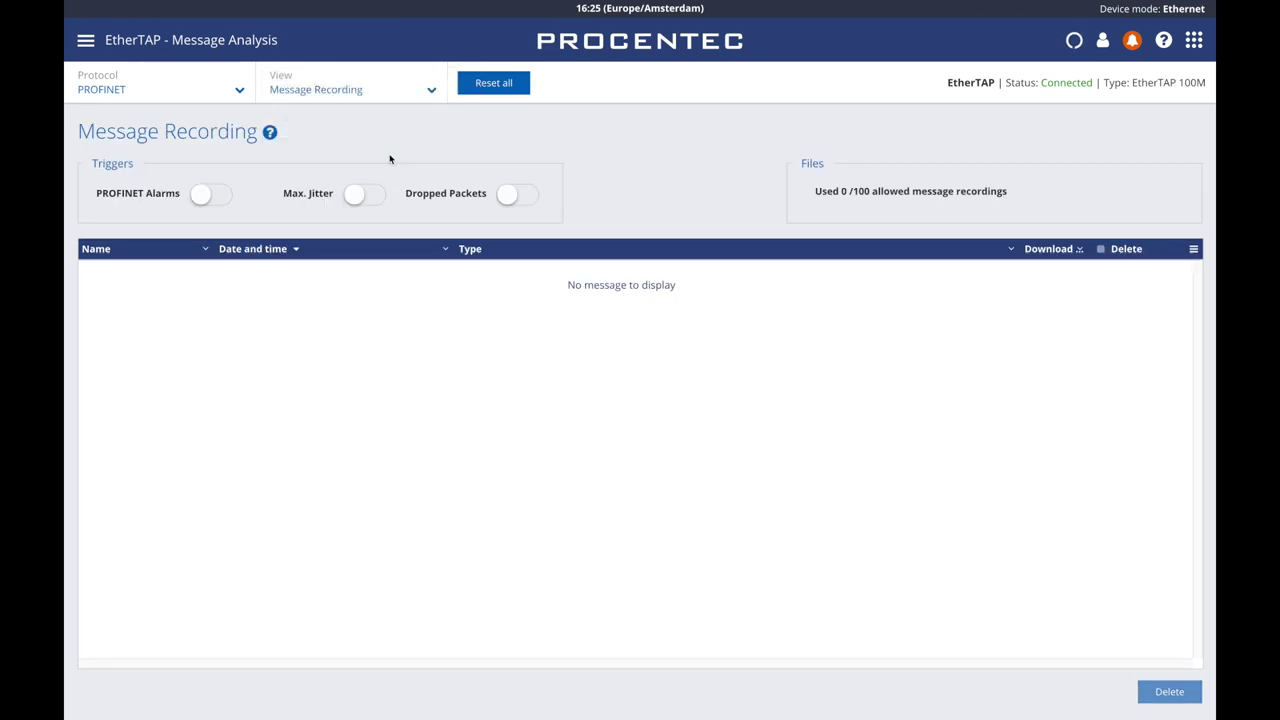
Turn on the PROFINET Alarms, Max. Jitter and Dropped Packets recording triggers
click(204, 197)
click(366, 198)
click(508, 196)
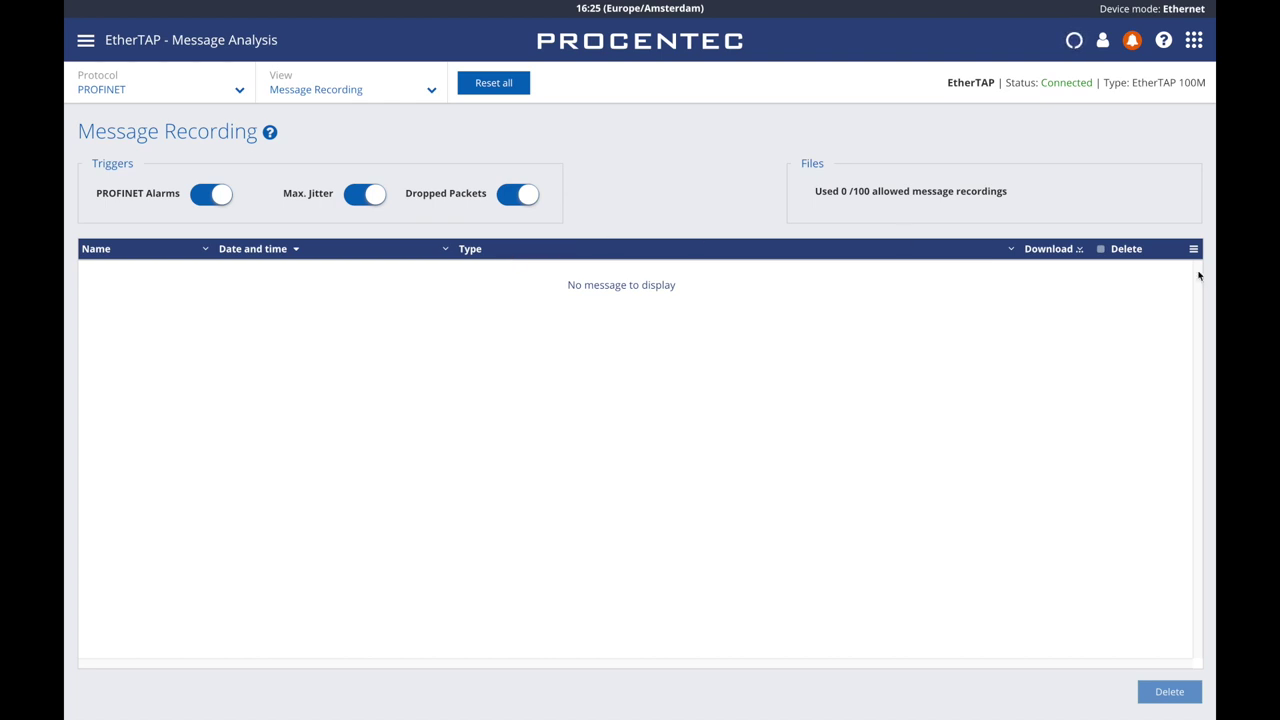
Sort recordings by Download ascending, check the help, and bring up the Generate report dialog
click(1080, 251)
click(1012, 273)
click(270, 133)
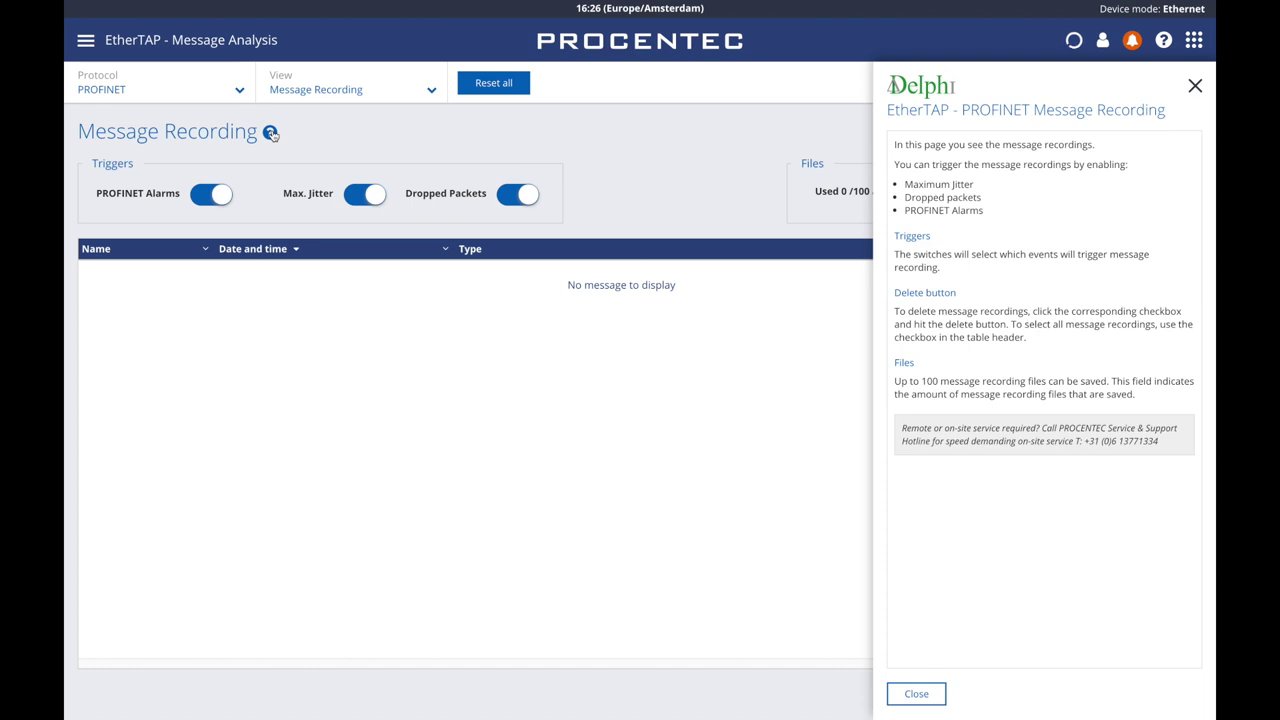
click(270, 133)
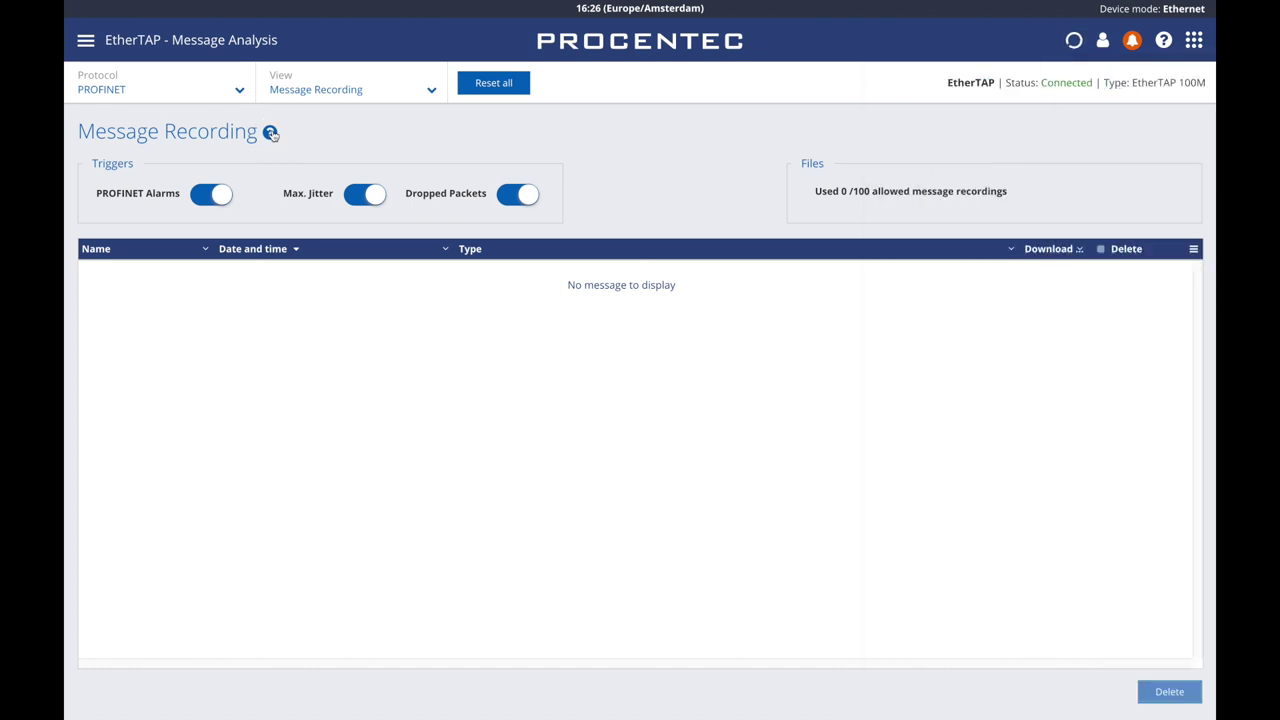
click(1194, 41)
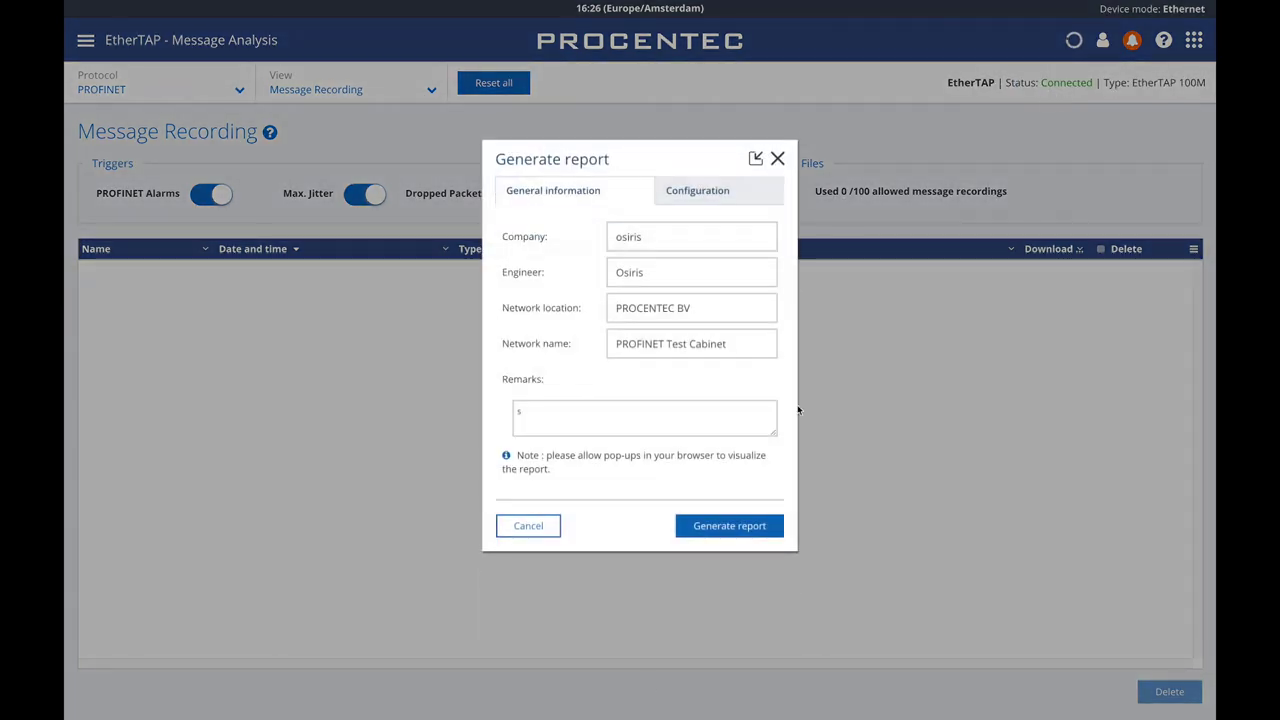
Generate the report and scroll down to its EtherTAP Analysis and Ethernet load tables
click(710, 525)
scroll(328, 381, down, 5)
scroll(328, 381, down, 15)
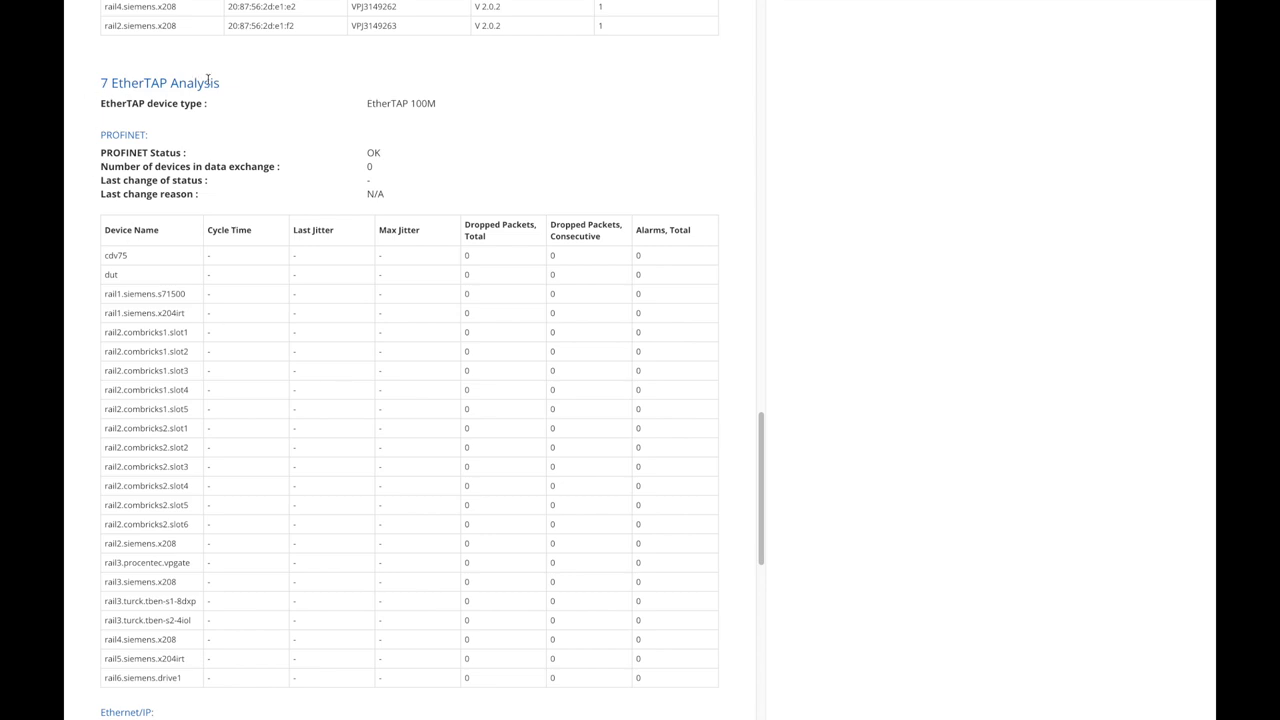
scroll(270, 180, down, 5)
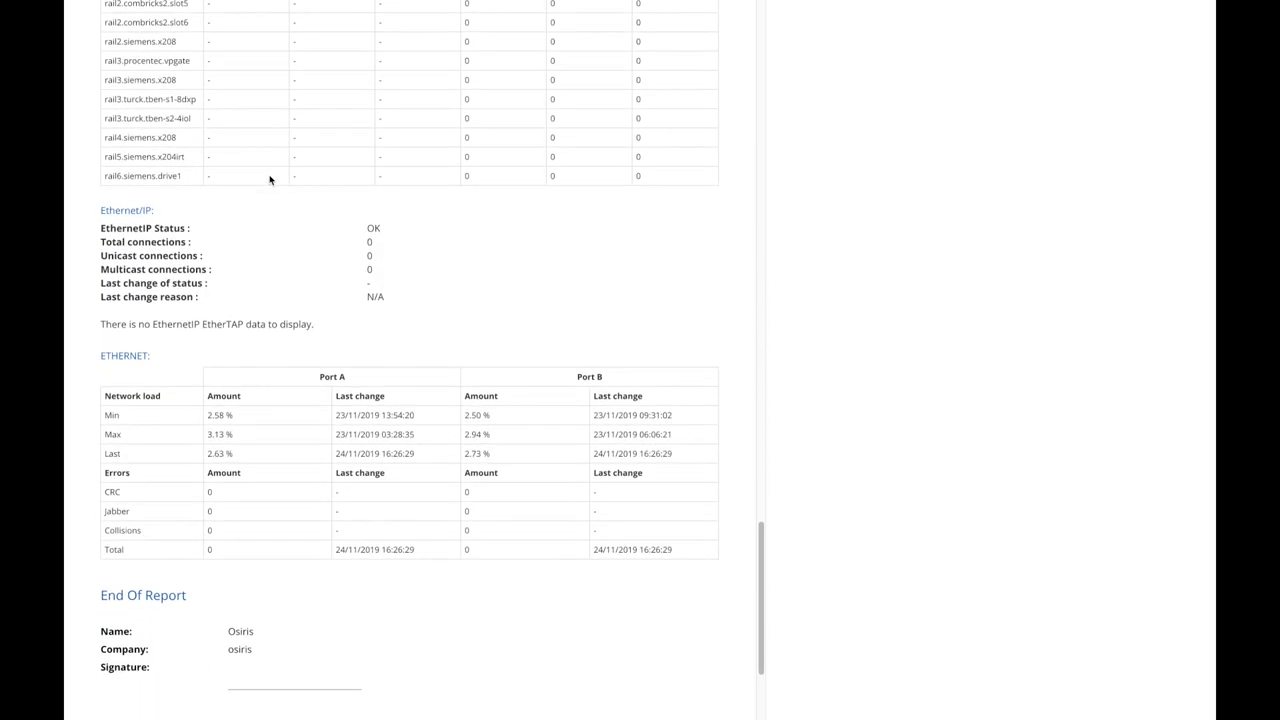